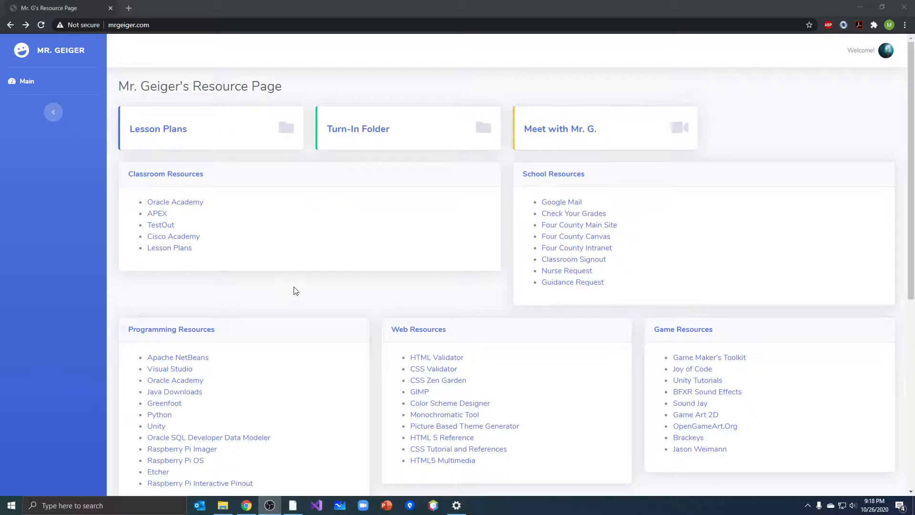
Open the Lesson Plans share from the class resource page and go into its Resources folder
{"action": "left_click_drag", "start_coordinate": [150, 24], "coordinate": [108, 25]}
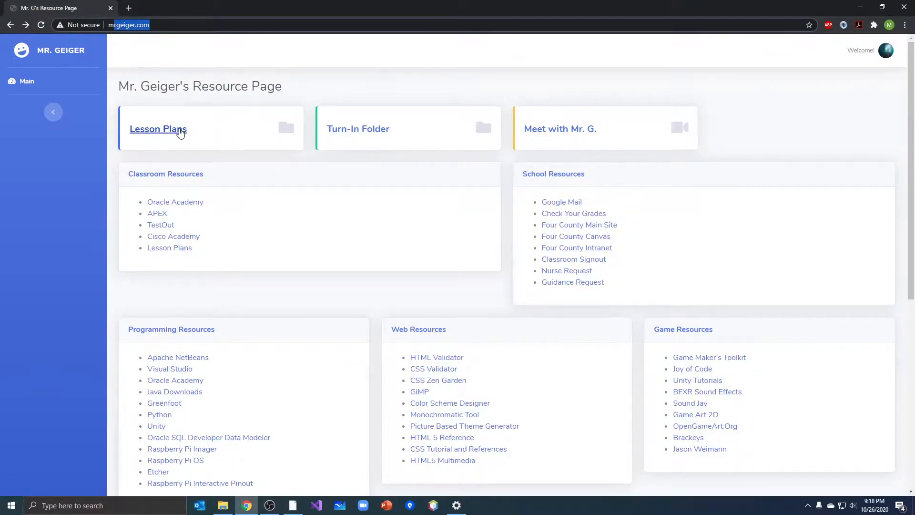
{"action": "left_click", "coordinate": [180, 132]}
{"action": "scroll", "coordinate": [341, 235], "scroll_direction": "down", "scroll_amount": 2}
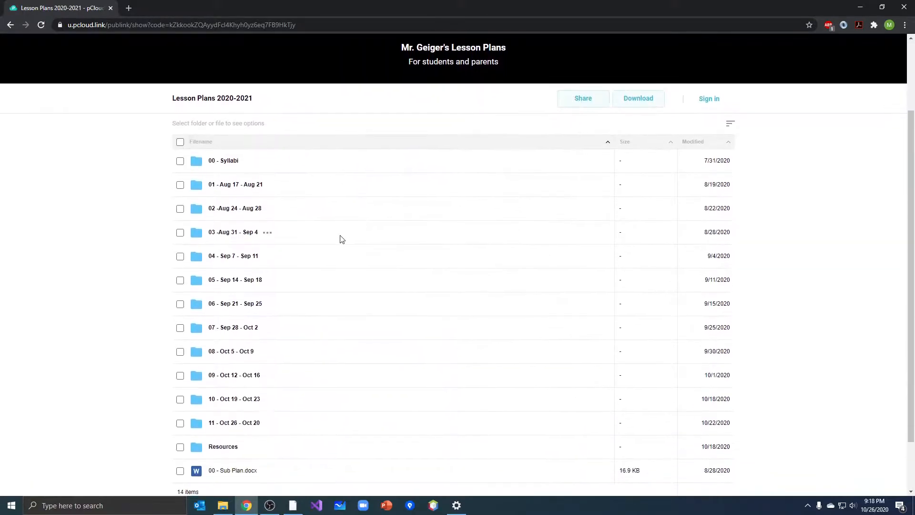
{"action": "scroll", "coordinate": [341, 239], "scroll_direction": "down", "scroll_amount": 1}
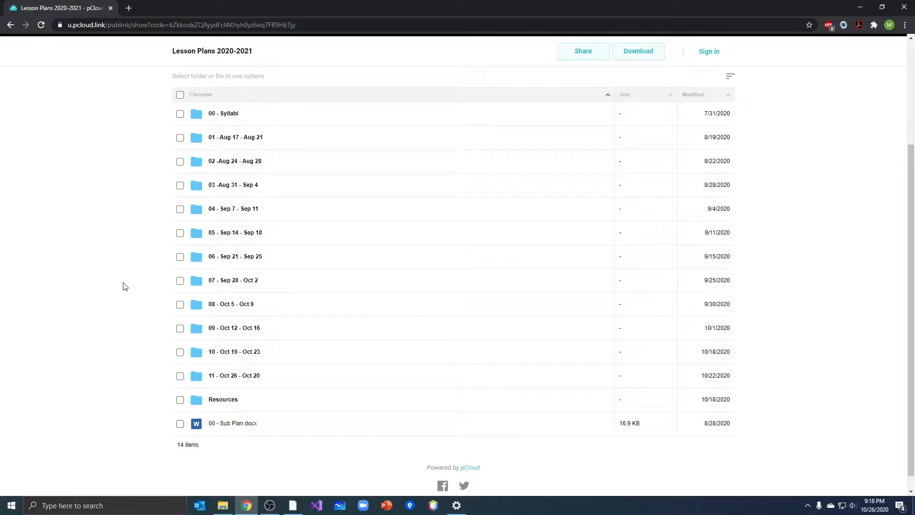
{"action": "scroll", "coordinate": [124, 286], "scroll_direction": "down", "scroll_amount": 1}
{"action": "left_click", "coordinate": [224, 387]}
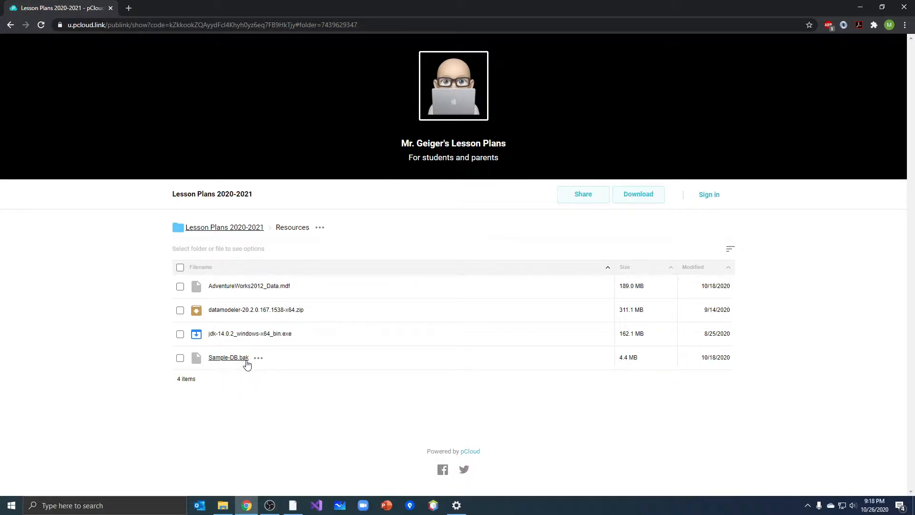
Download the Sample-DB.bak file from the Resources folder
{"action": "left_click", "coordinate": [180, 358]}
{"action": "left_click", "coordinate": [259, 359]}
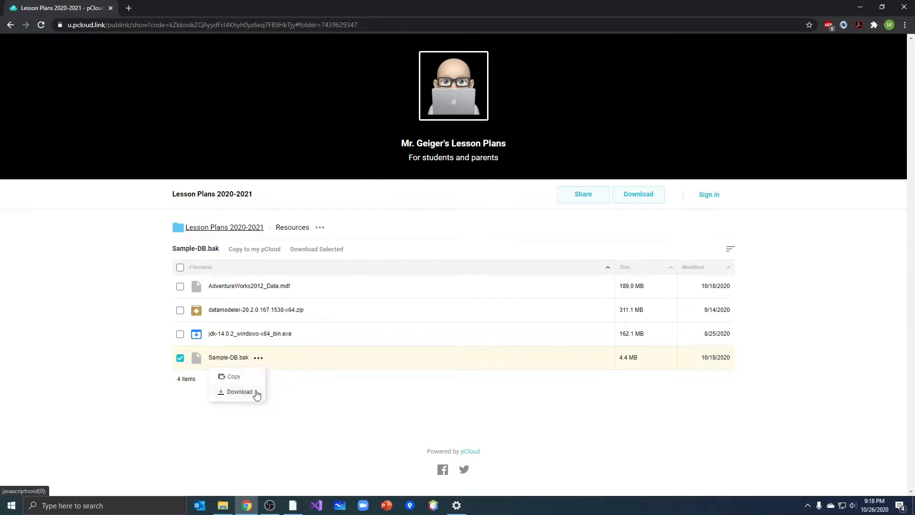
{"action": "left_click", "coordinate": [256, 393]}
{"action": "left_click", "coordinate": [461, 129]}
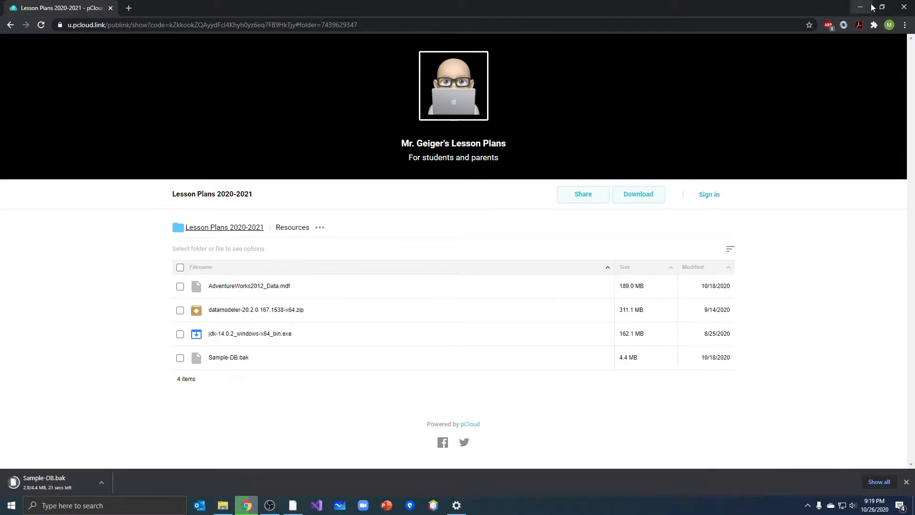
Let the Sample-DB.bak download continue, check it in the browser's downloads list, and switch to SQL Server Management Studio
{"action": "left_click", "coordinate": [904, 7]}
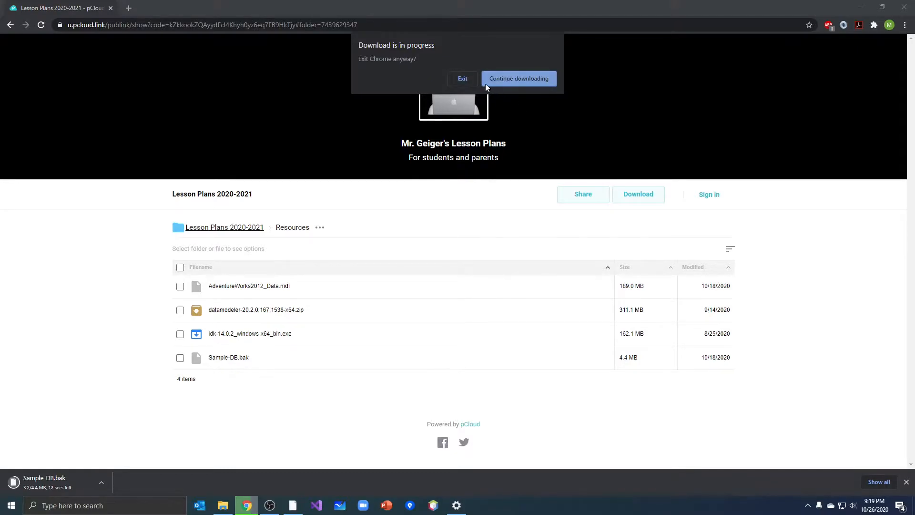
{"action": "left_click", "coordinate": [522, 78]}
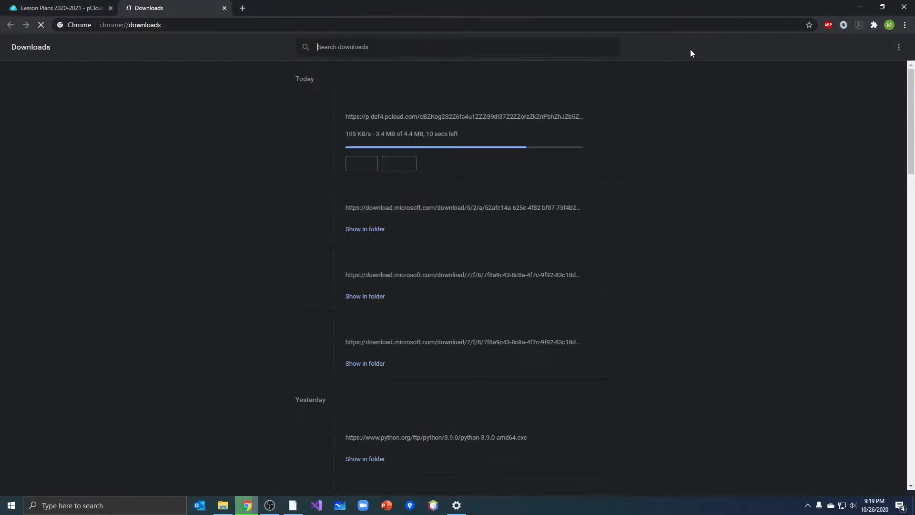
{"action": "left_click", "coordinate": [860, 7]}
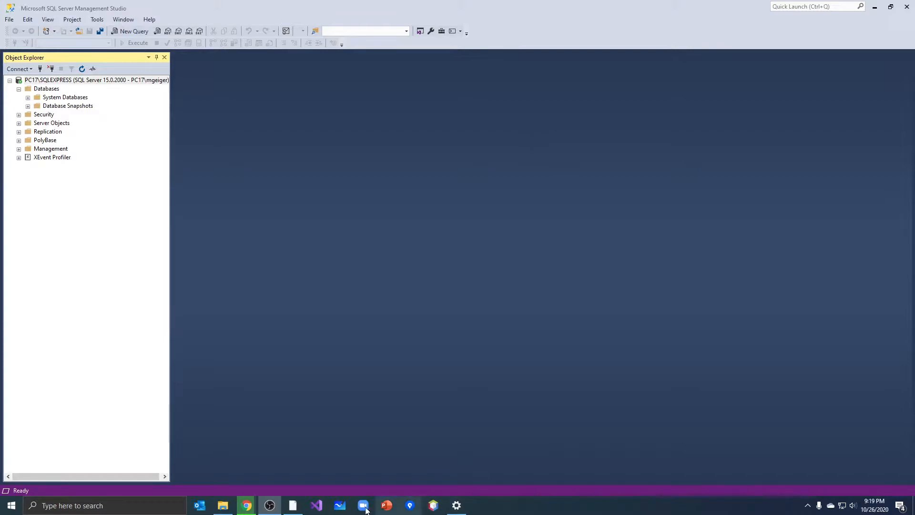
{"action": "left_click", "coordinate": [247, 505]}
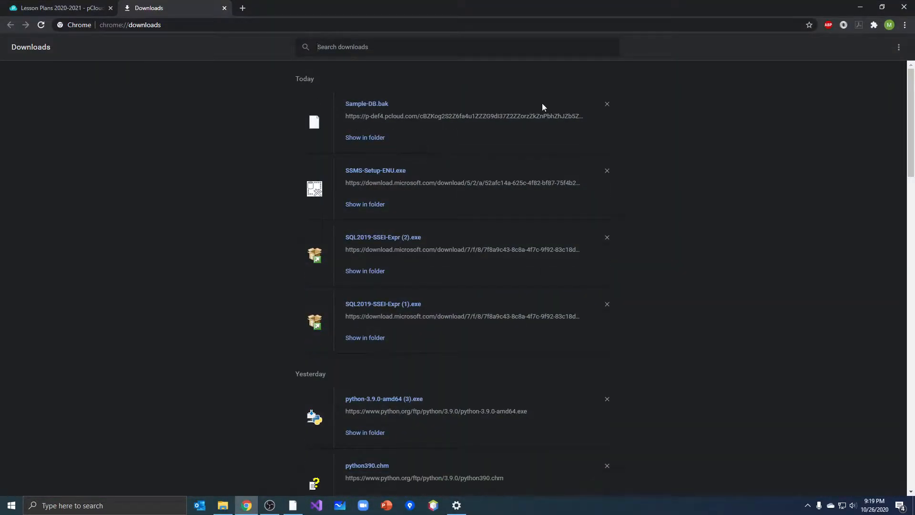
{"action": "left_click", "coordinate": [860, 7]}
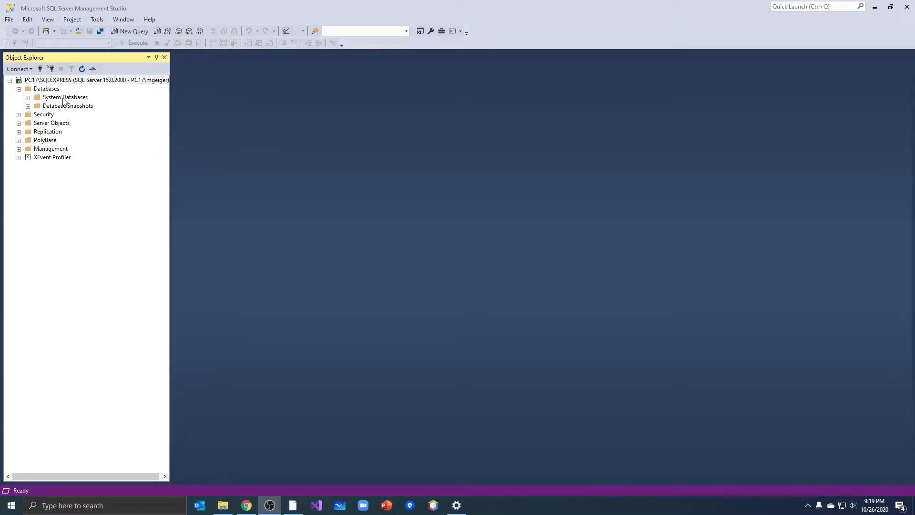
Start a database restore with Device as the source and File as the media type, and browse for a backup file
{"action": "left_click", "coordinate": [46, 90]}
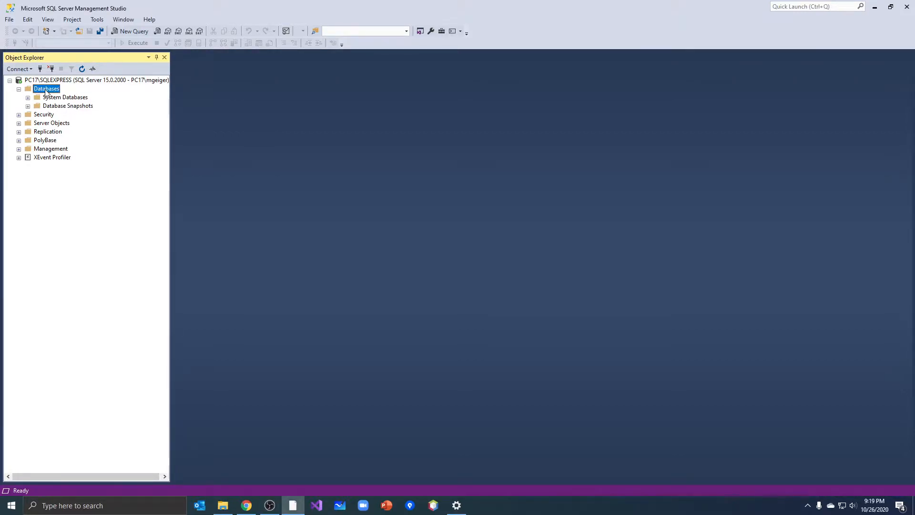
{"action": "right_click", "coordinate": [47, 91]}
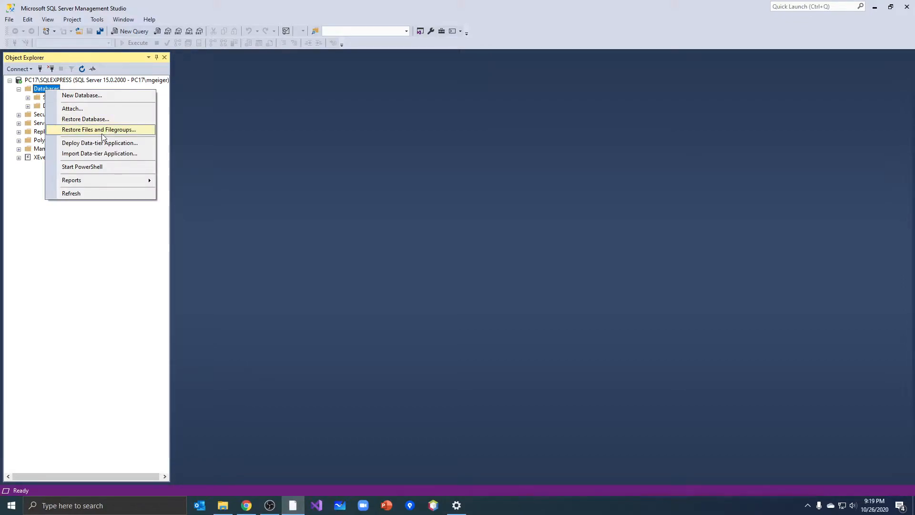
{"action": "left_click", "coordinate": [76, 119]}
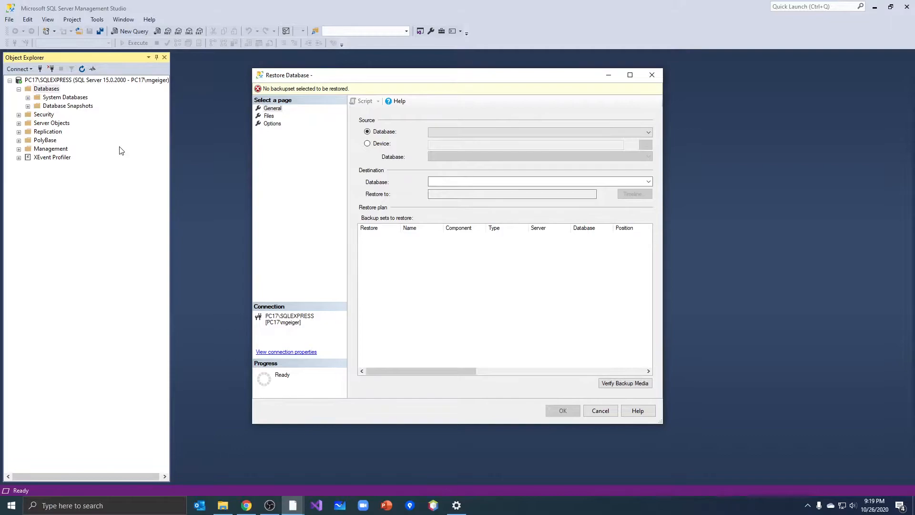
{"action": "left_click", "coordinate": [367, 144]}
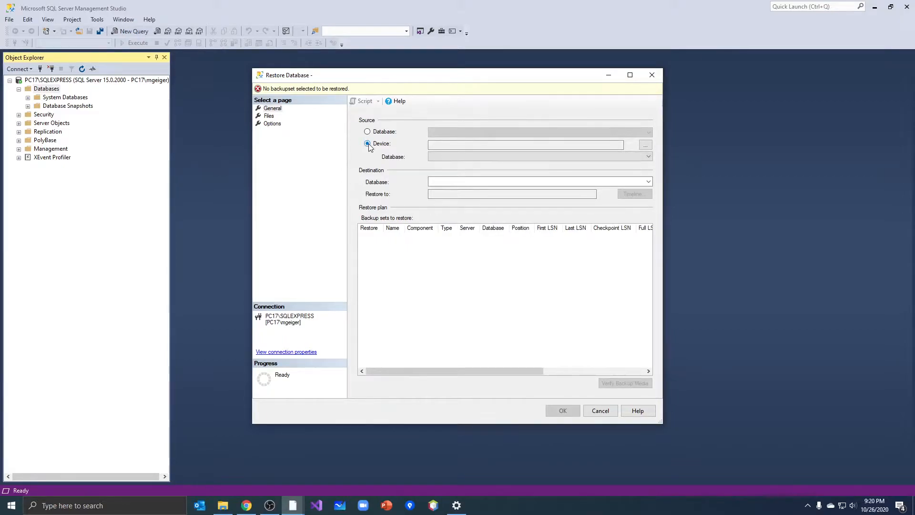
{"action": "left_click", "coordinate": [646, 146]}
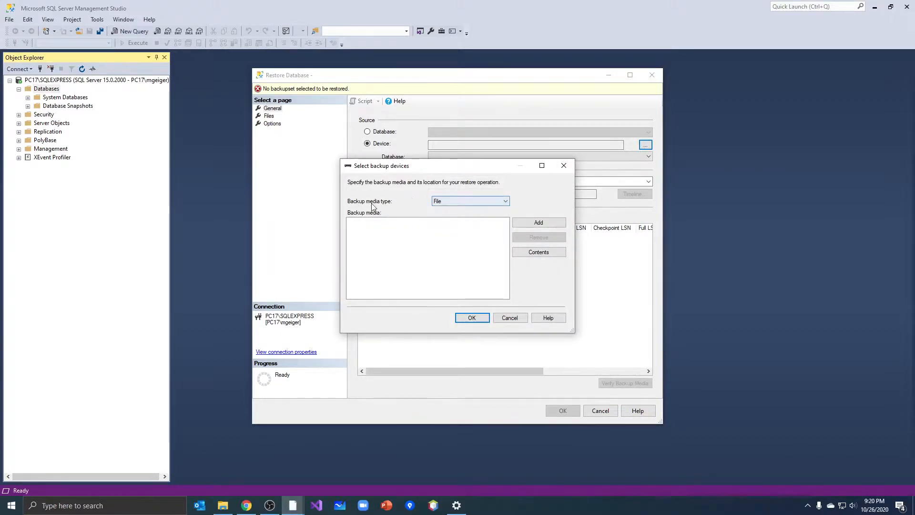
{"action": "left_click", "coordinate": [476, 204]}
{"action": "left_click", "coordinate": [476, 209]}
{"action": "left_click", "coordinate": [539, 222]}
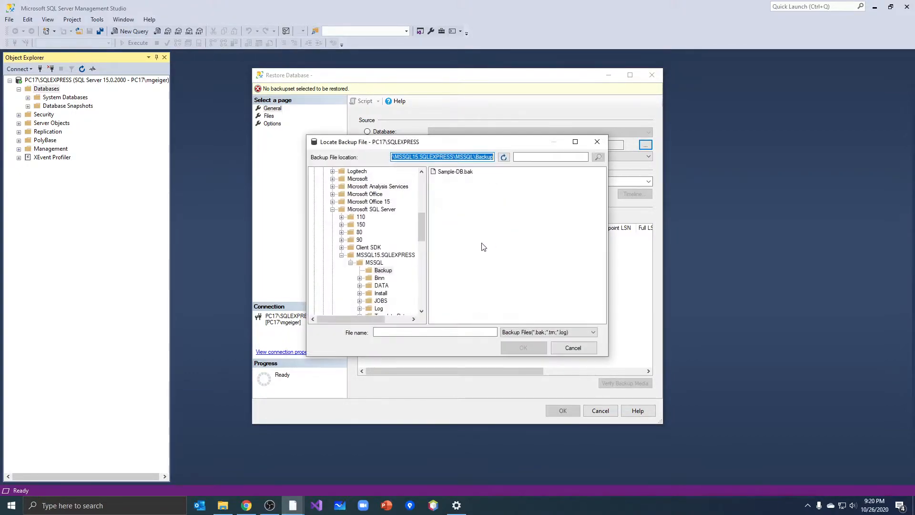
Look for the downloaded backup file in the user folders and the root of drive C:
{"action": "left_click", "coordinate": [367, 210]}
{"action": "left_click", "coordinate": [332, 209]}
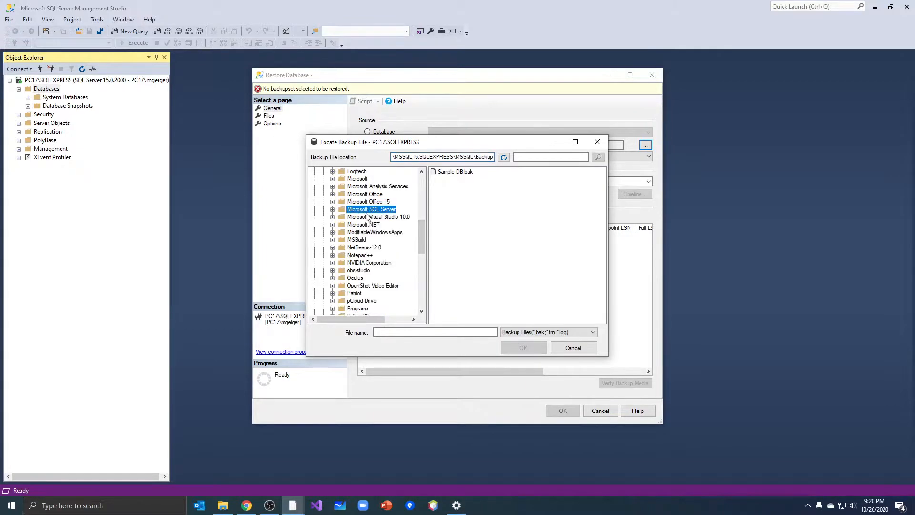
{"action": "left_click_drag", "start_coordinate": [422, 233], "coordinate": [428, 199]}
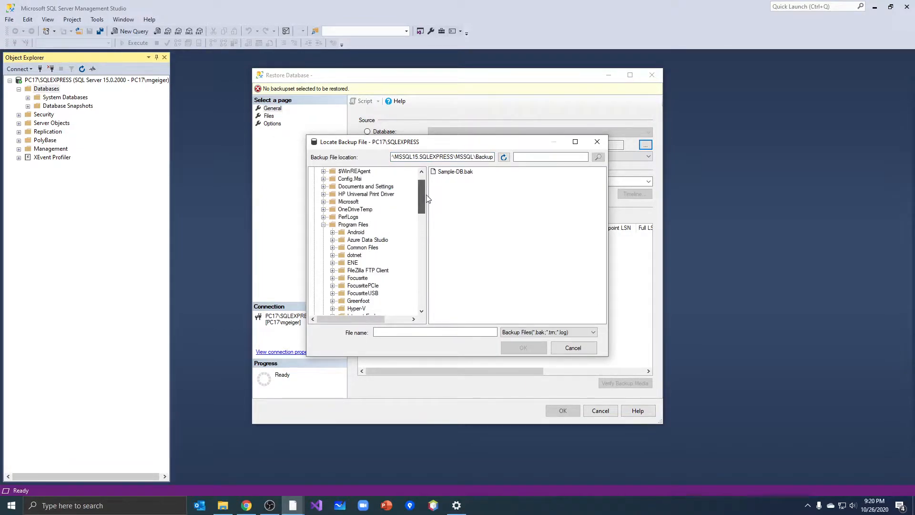
{"action": "left_click", "coordinate": [324, 225]}
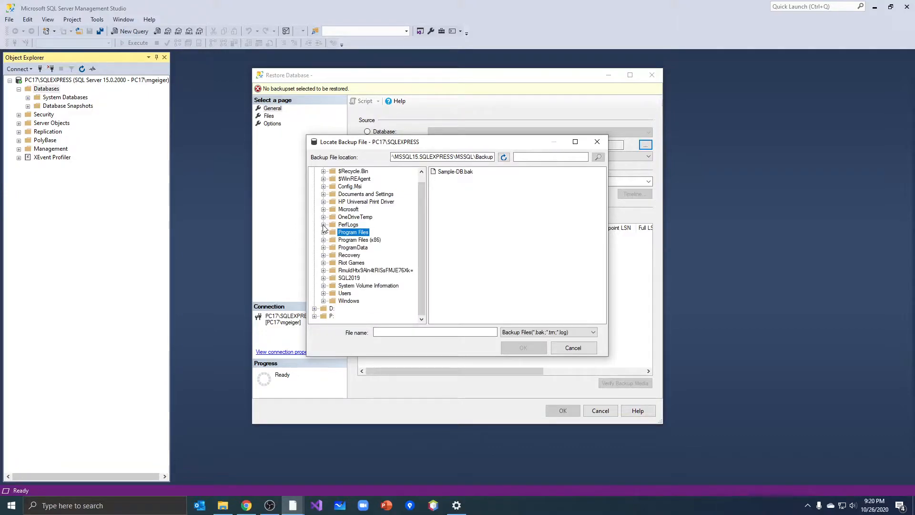
{"action": "left_click", "coordinate": [323, 293]}
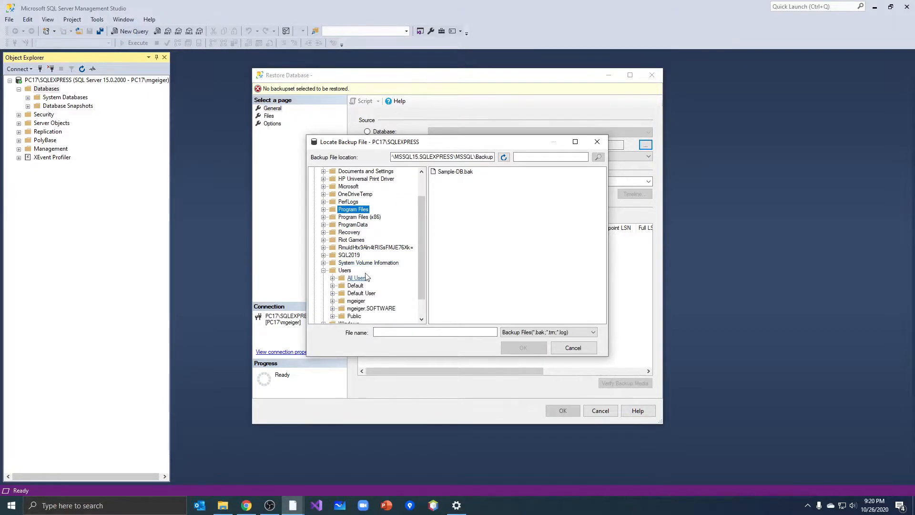
{"action": "scroll", "coordinate": [363, 281], "scroll_direction": "down", "scroll_amount": 1}
{"action": "left_click", "coordinate": [353, 278]}
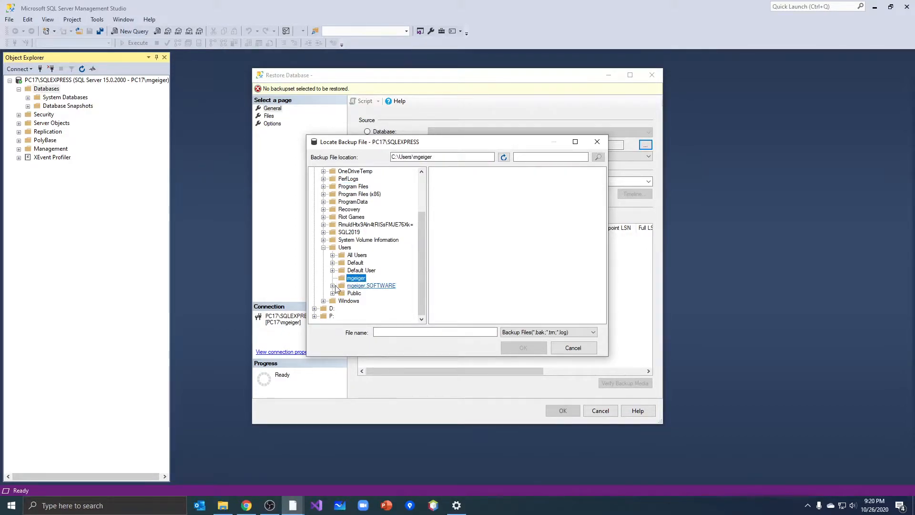
{"action": "left_click", "coordinate": [371, 285]}
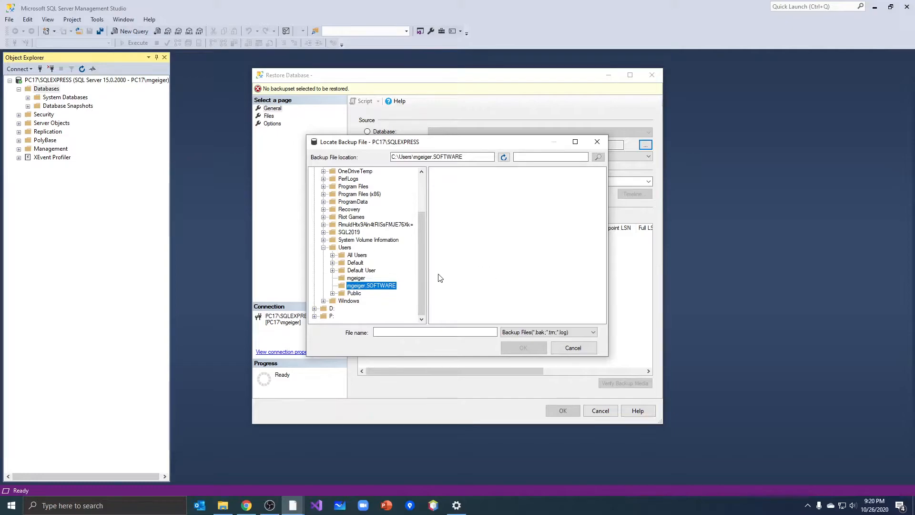
{"action": "scroll", "coordinate": [421, 276], "scroll_direction": "up", "scroll_amount": 3}
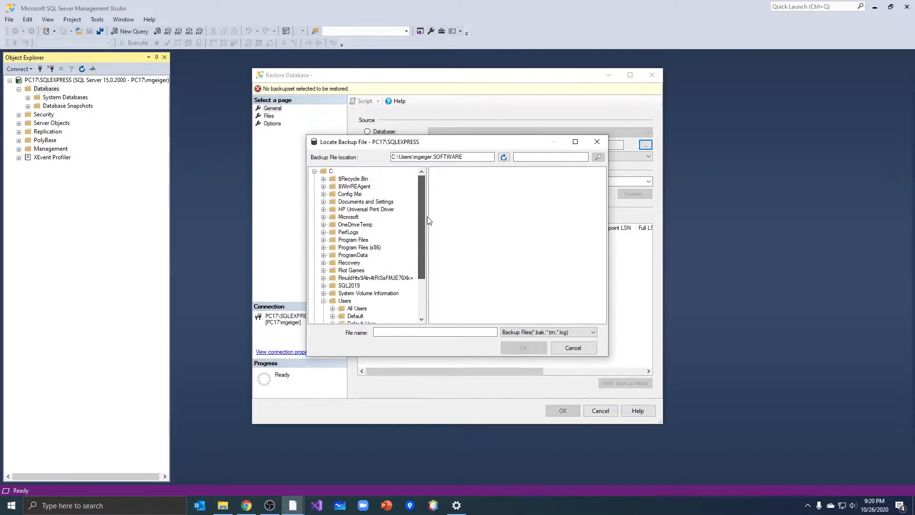
{"action": "left_click", "coordinate": [331, 172]}
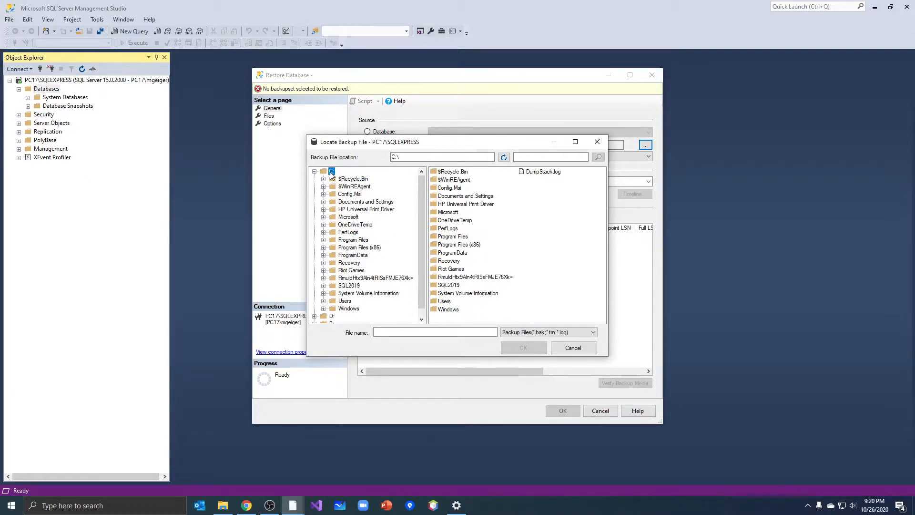
Switch to File Explorer and copy Sample-DB.bak from Downloads to the root of Local Disk (C:), granting administrator permission
{"action": "left_click", "coordinate": [224, 511]}
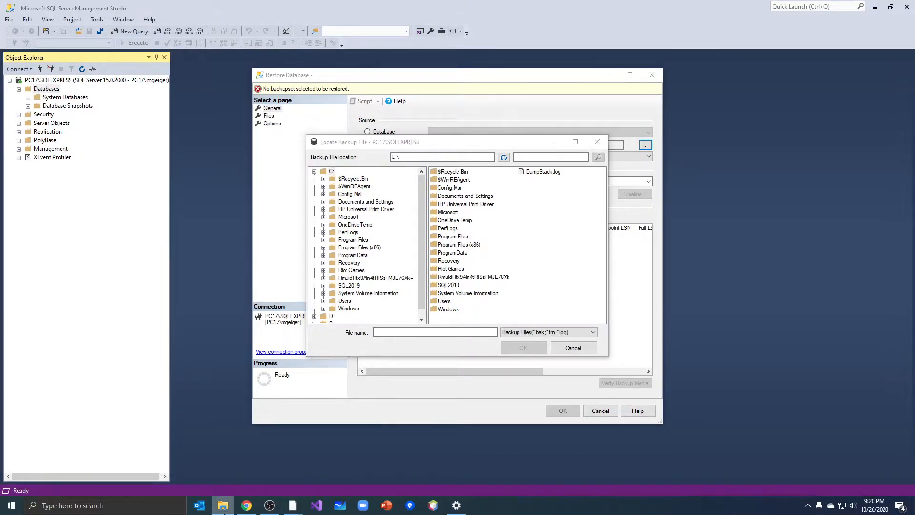
{"action": "left_click_drag", "start_coordinate": [914, 91], "coordinate": [292, 36]}
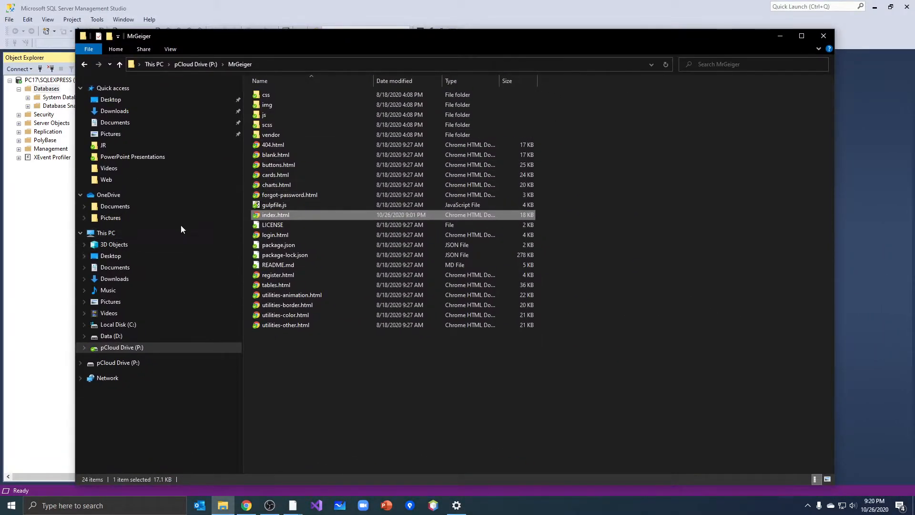
{"action": "left_click", "coordinate": [128, 112]}
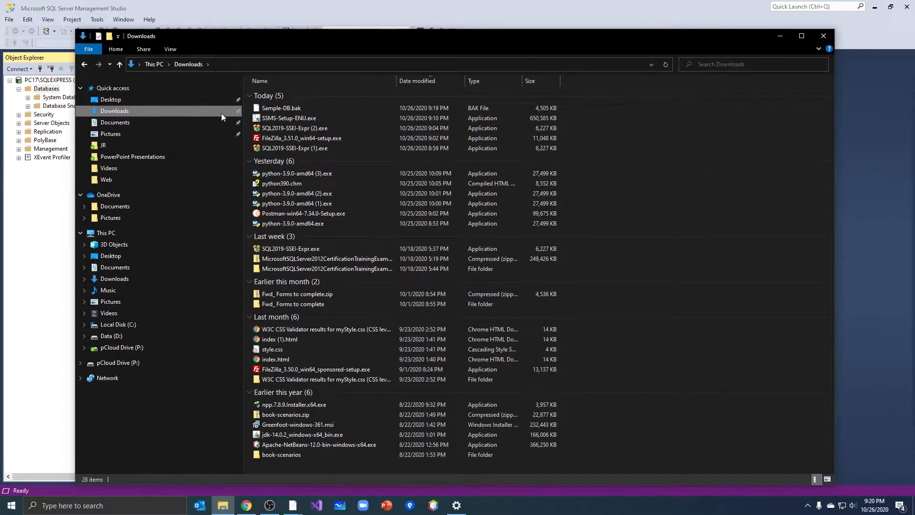
{"action": "left_click", "coordinate": [285, 108]}
{"action": "right_click", "coordinate": [285, 108]}
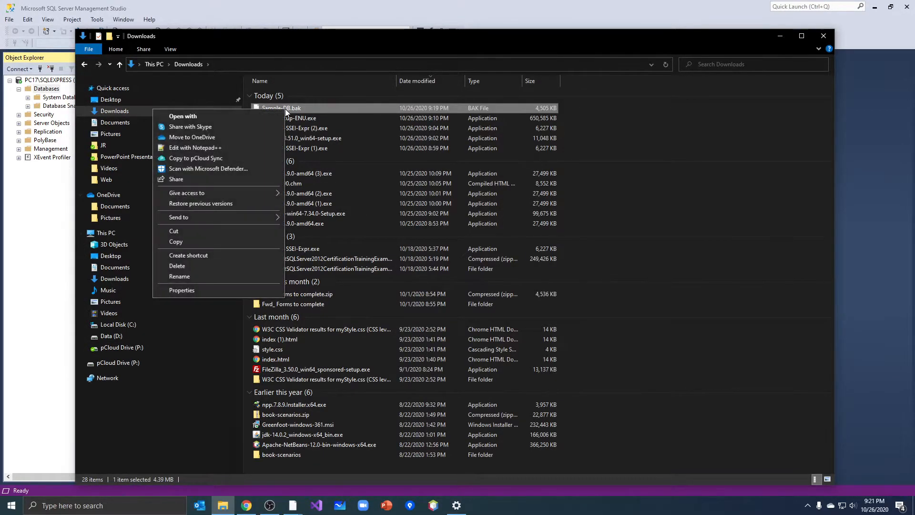
{"action": "left_click", "coordinate": [255, 241]}
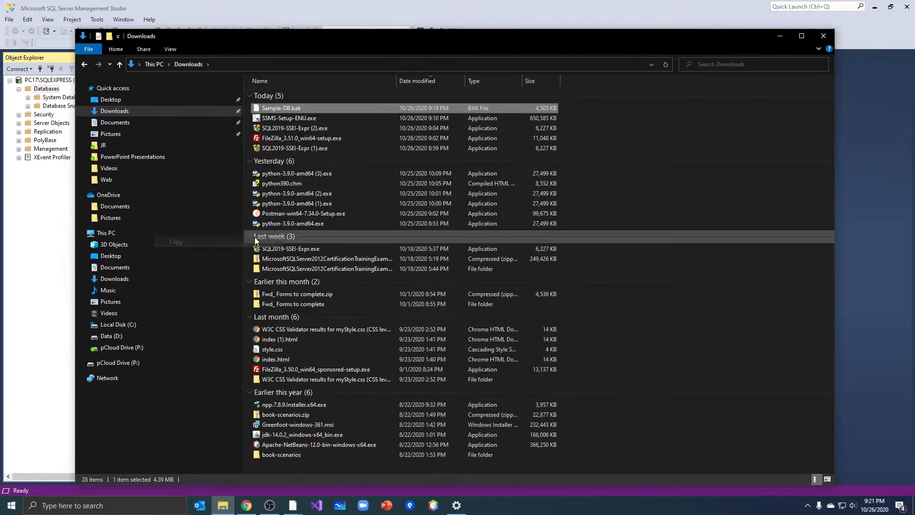
{"action": "left_click", "coordinate": [120, 326]}
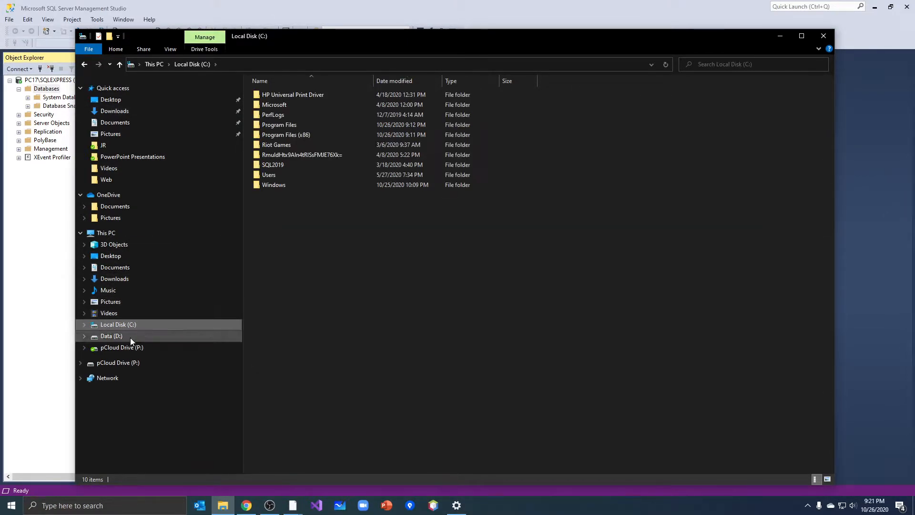
{"action": "right_click", "coordinate": [294, 226]}
{"action": "left_click", "coordinate": [265, 282]}
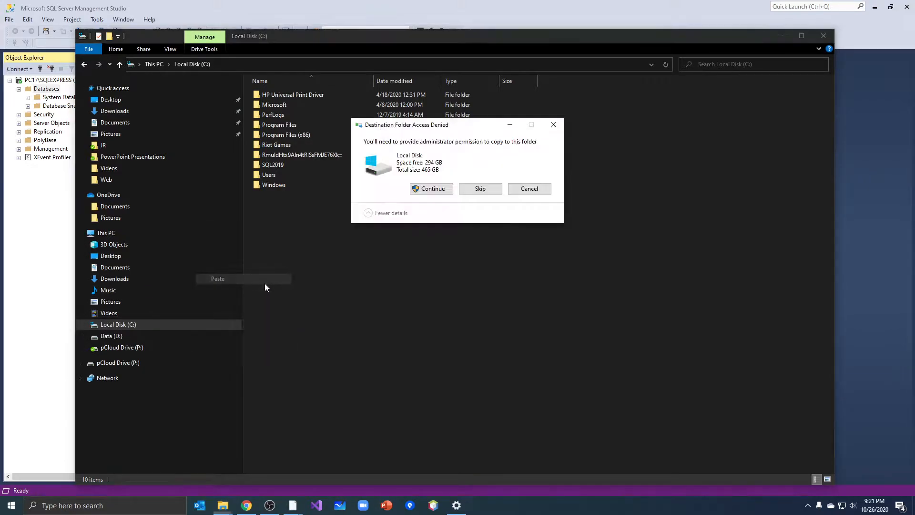
{"action": "left_click", "coordinate": [432, 188]}
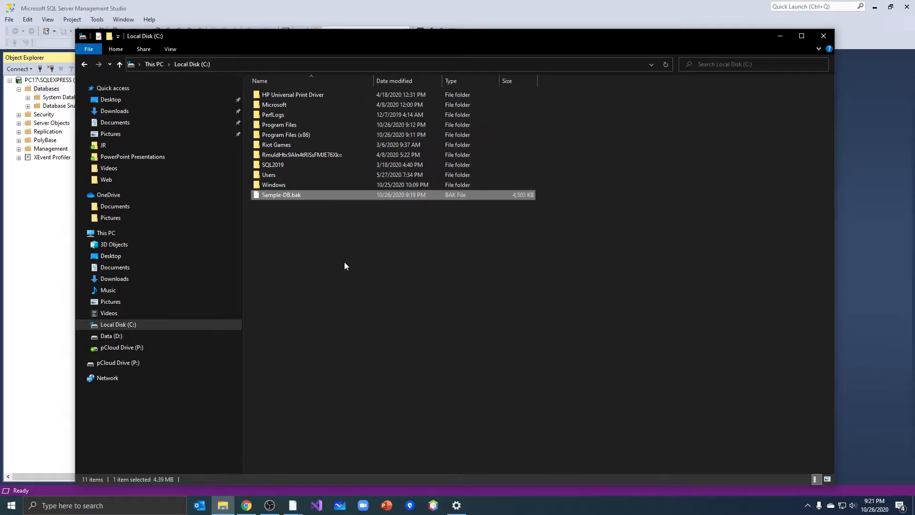
Switch back to SQL Server Management Studio, start a database restore with Device as the source, and browse for a backup file
{"action": "left_click", "coordinate": [857, 90]}
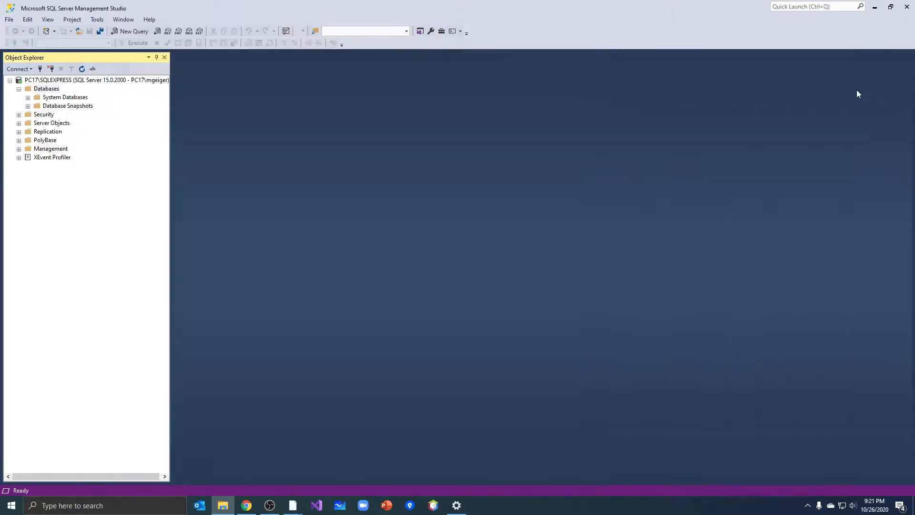
{"action": "right_click", "coordinate": [50, 90]}
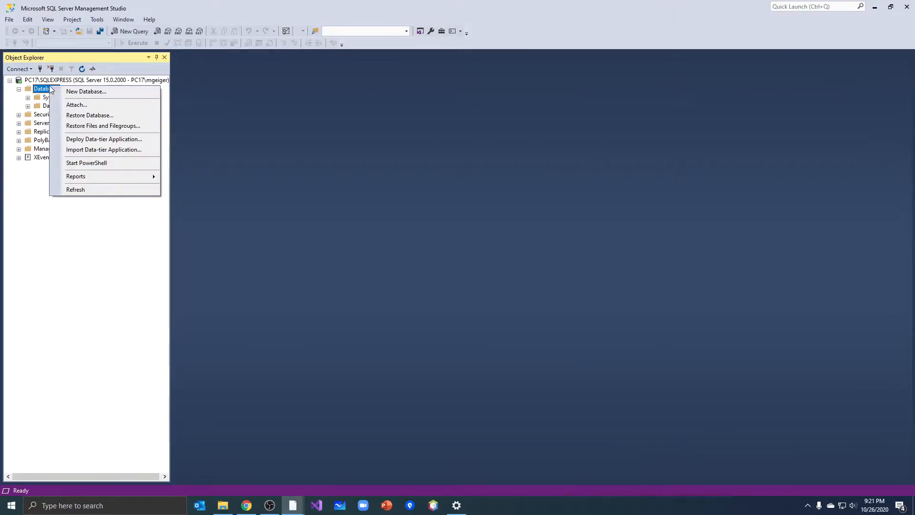
{"action": "left_click", "coordinate": [81, 116]}
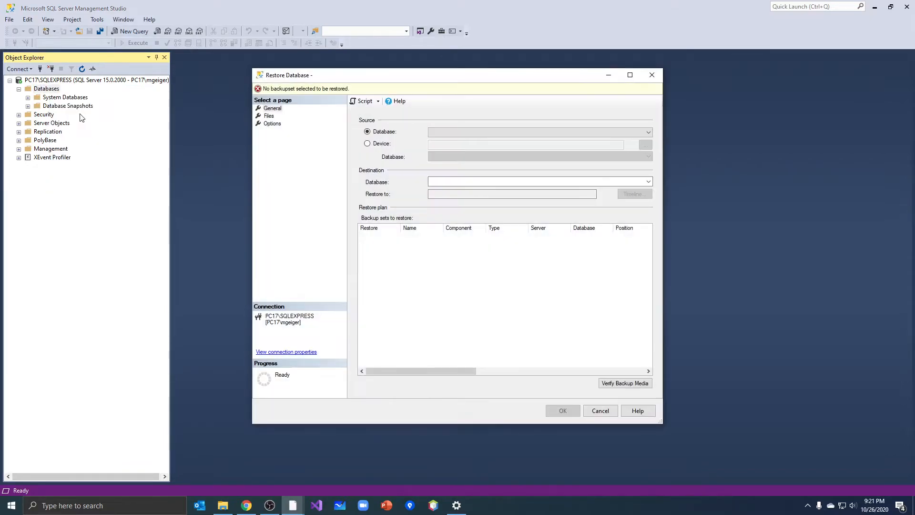
{"action": "left_click", "coordinate": [379, 143]}
{"action": "left_click", "coordinate": [646, 146]}
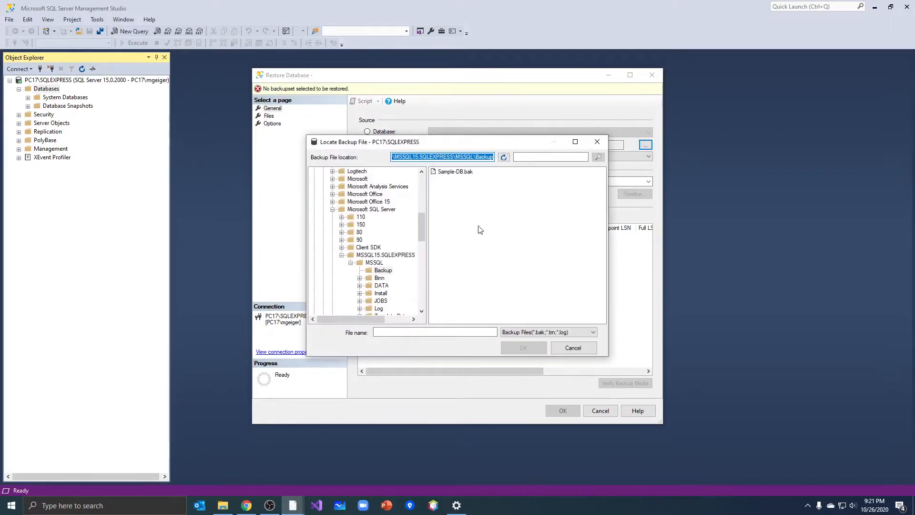
Choose Sample-DB.bak from the root of drive C: as the backup media for the restore
{"action": "left_click", "coordinate": [332, 209]}
{"action": "left_click_drag", "start_coordinate": [422, 228], "coordinate": [421, 184]}
{"action": "left_click", "coordinate": [331, 172]}
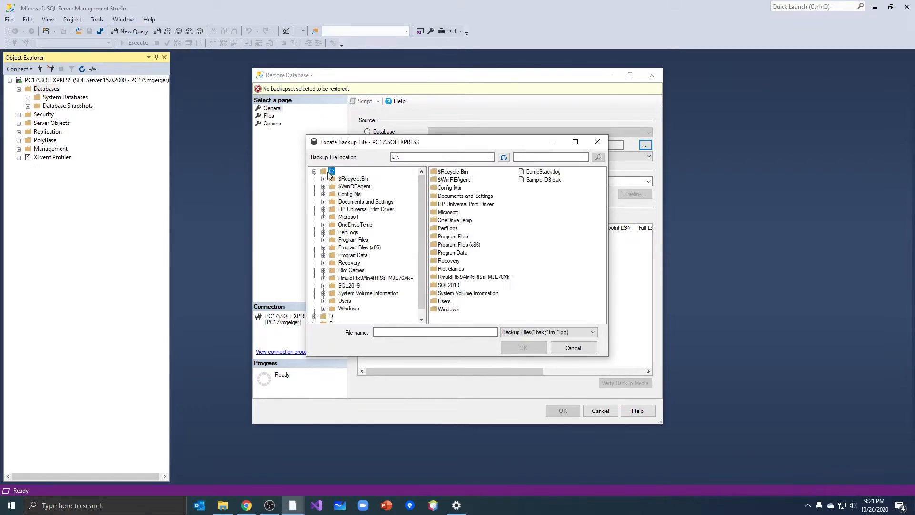
{"action": "left_click", "coordinate": [546, 181]}
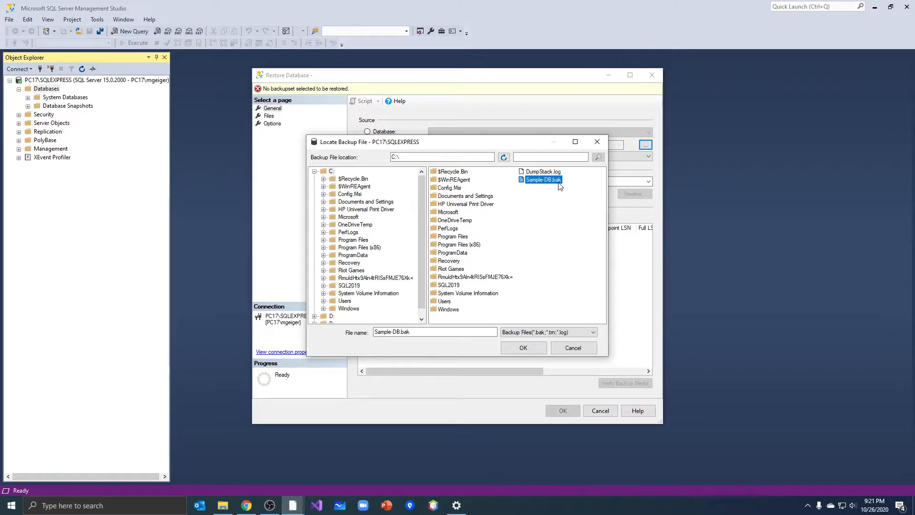
{"action": "left_click", "coordinate": [530, 346]}
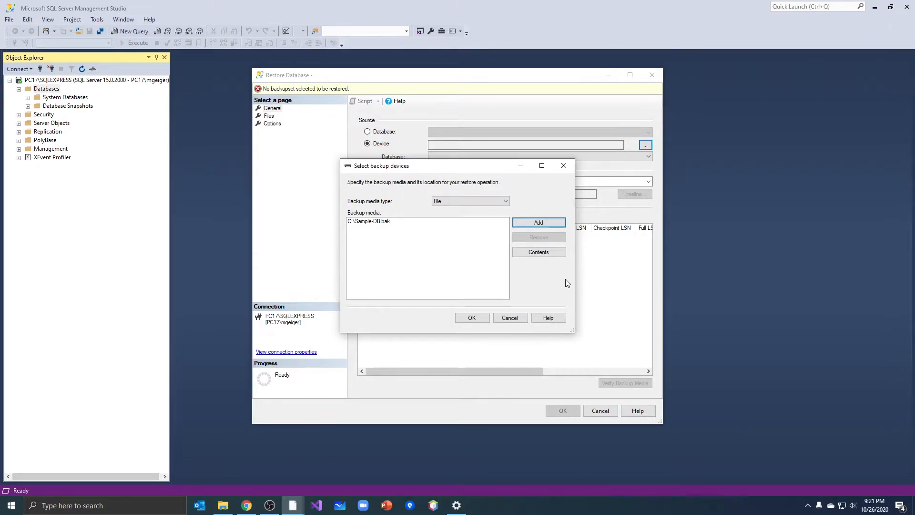
{"action": "left_click", "coordinate": [474, 318]}
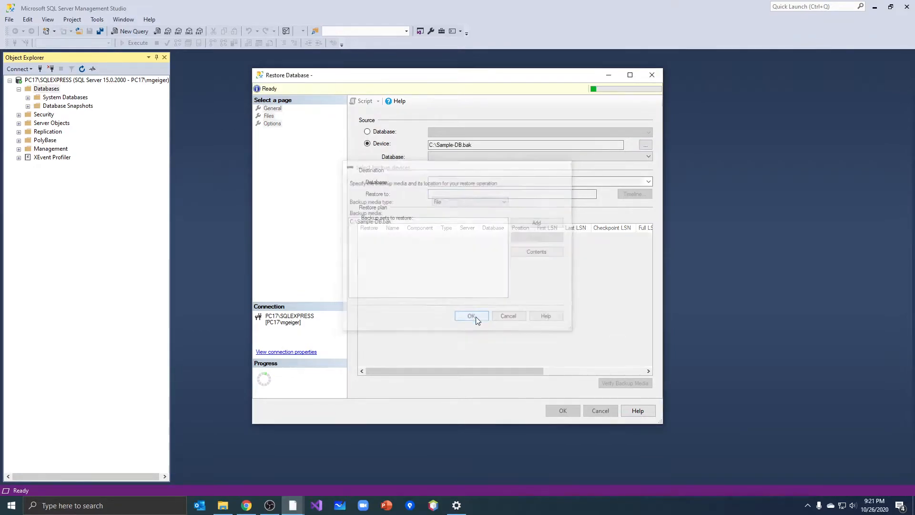
Review the restore plan, the data and log file locations, and the restore options for Sample-DB
{"action": "mouse_move", "coordinate": [422, 367]}
{"action": "left_mouse_down"}
{"action": "mouse_move", "coordinate": [537, 367]}
{"action": "mouse_move", "coordinate": [414, 367]}
{"action": "left_mouse_up"}
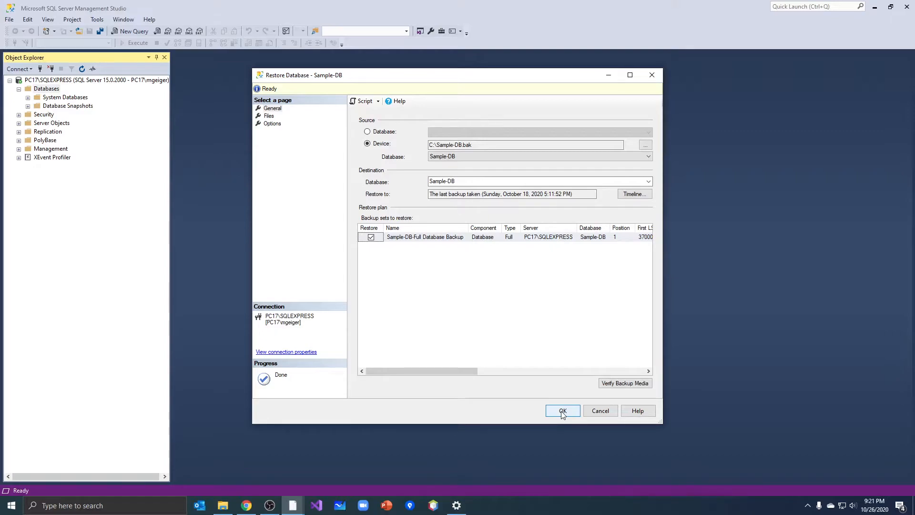
{"action": "left_click", "coordinate": [270, 116]}
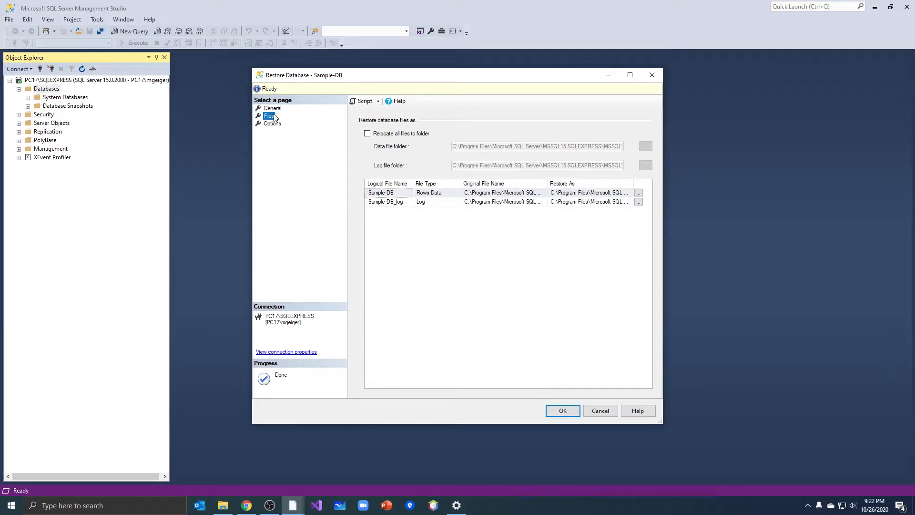
{"action": "left_click", "coordinate": [271, 109]}
{"action": "left_click", "coordinate": [269, 114]}
{"action": "left_click", "coordinate": [268, 108]}
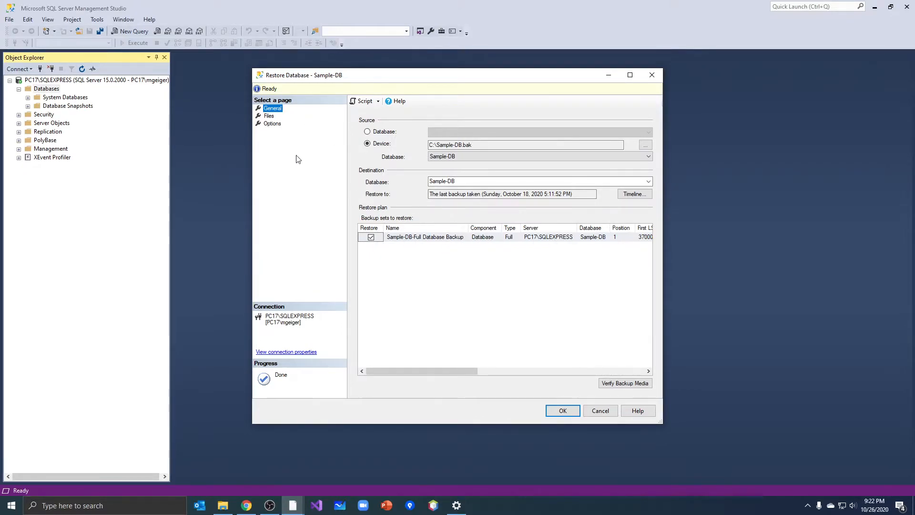
{"action": "left_click", "coordinate": [268, 116]}
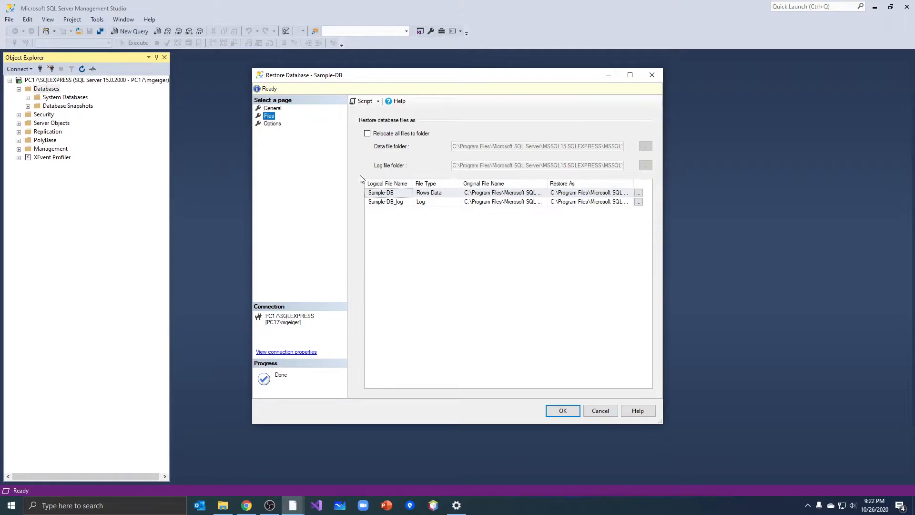
{"action": "left_click", "coordinate": [433, 206]}
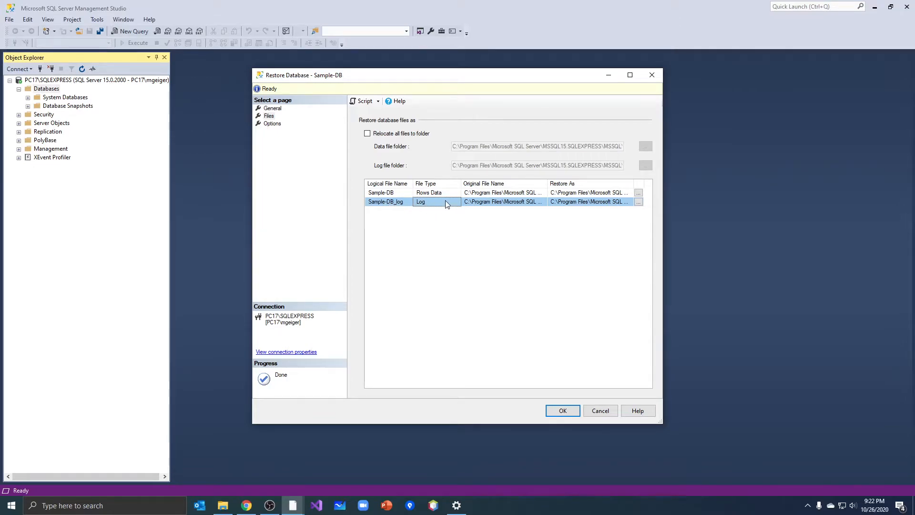
{"action": "left_click", "coordinate": [272, 124]}
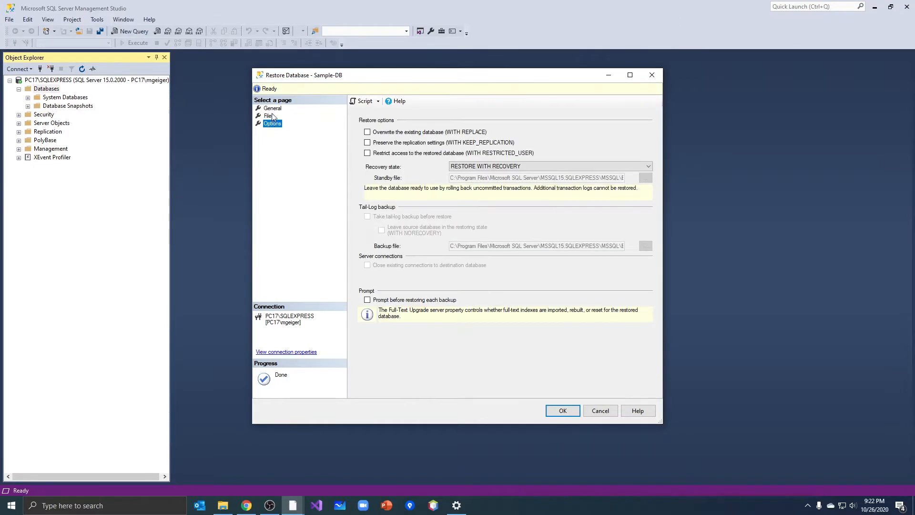
{"action": "left_click", "coordinate": [272, 109]}
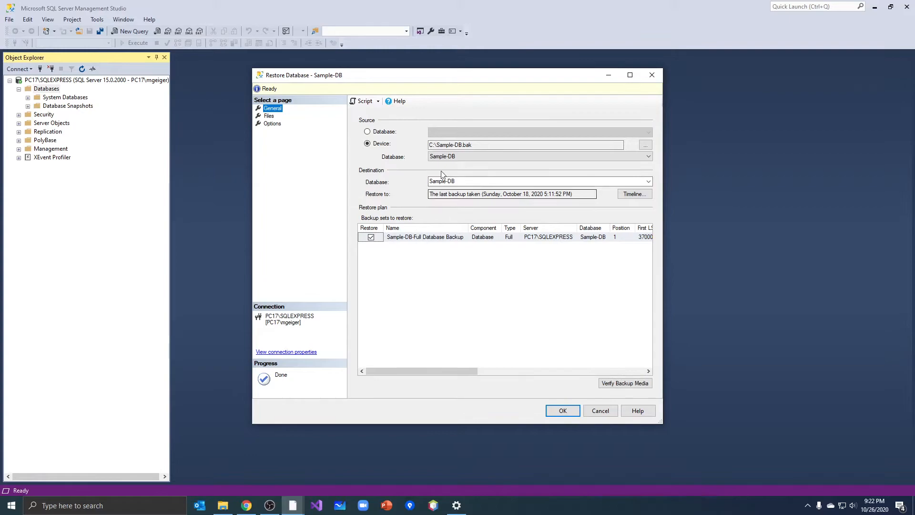
Try to restore the Sample-DB database from the backup and read the details of the restore message
{"action": "left_click", "coordinate": [564, 411]}
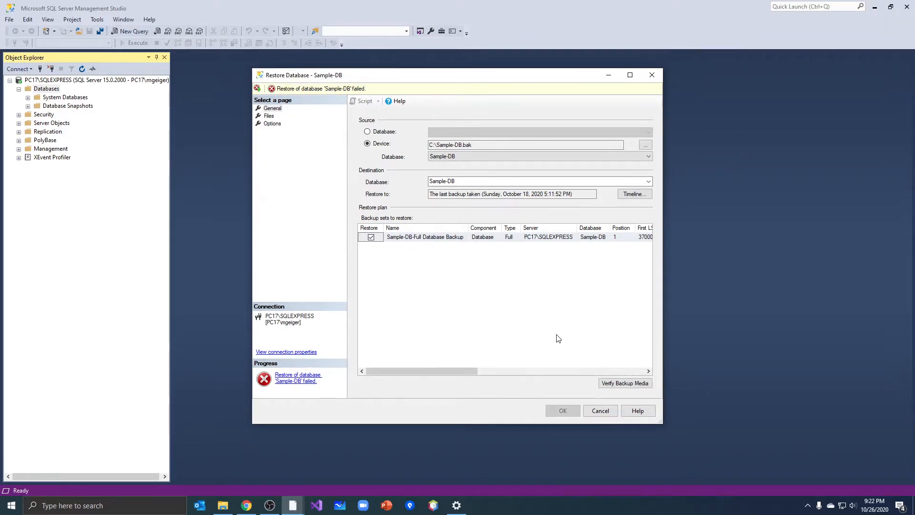
{"action": "left_click", "coordinate": [329, 92]}
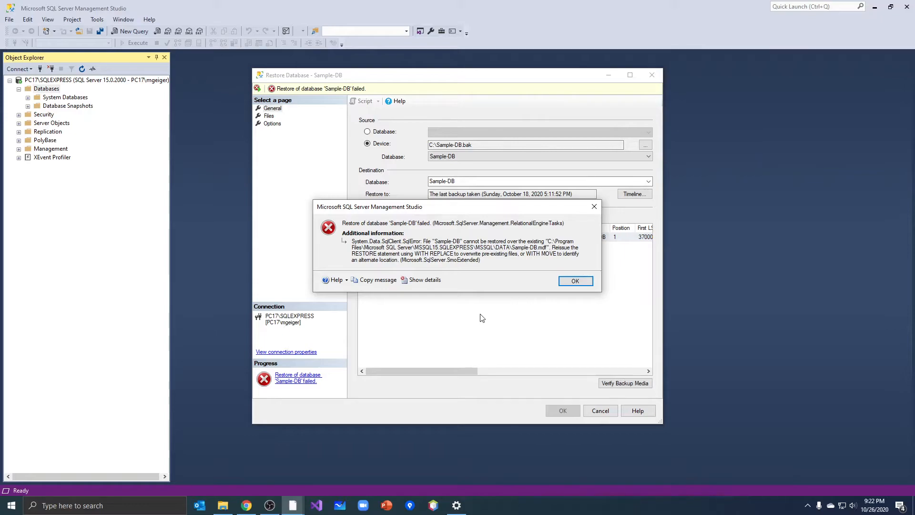
{"action": "left_click", "coordinate": [578, 282]}
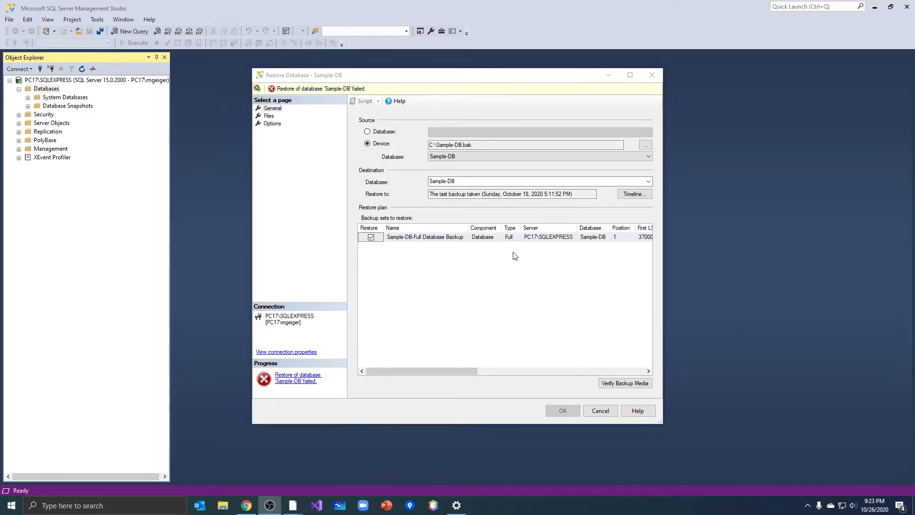
Reselect C:\Sample-DB.bak as the backup device, and close the restore dialog without restoring
{"action": "left_click", "coordinate": [477, 241]}
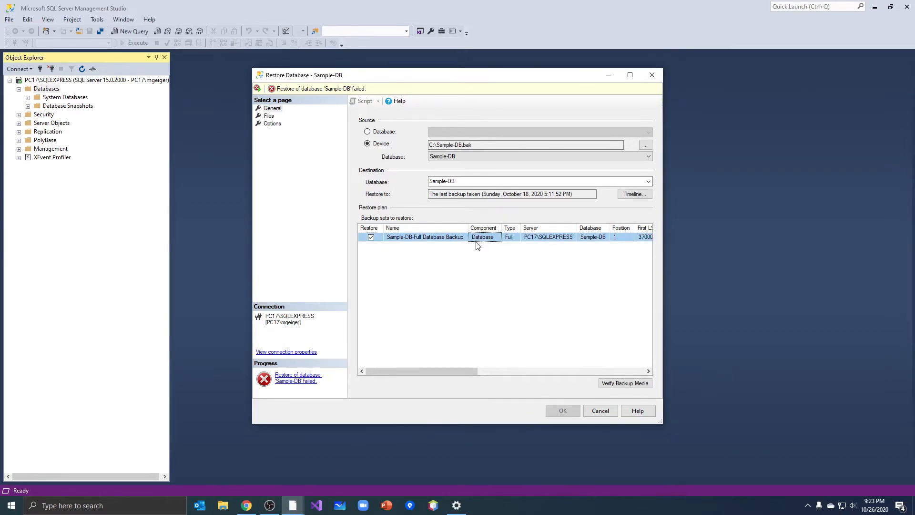
{"action": "left_click", "coordinate": [300, 119]}
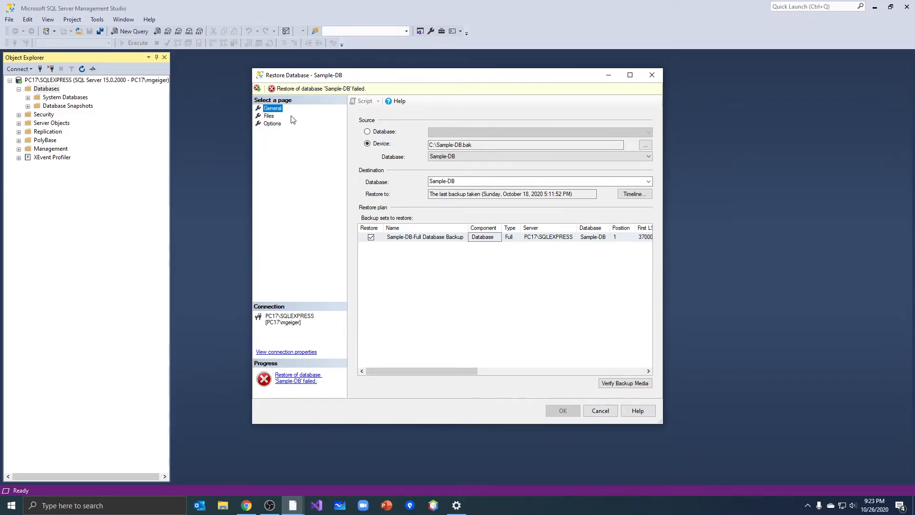
{"action": "left_click", "coordinate": [646, 145]}
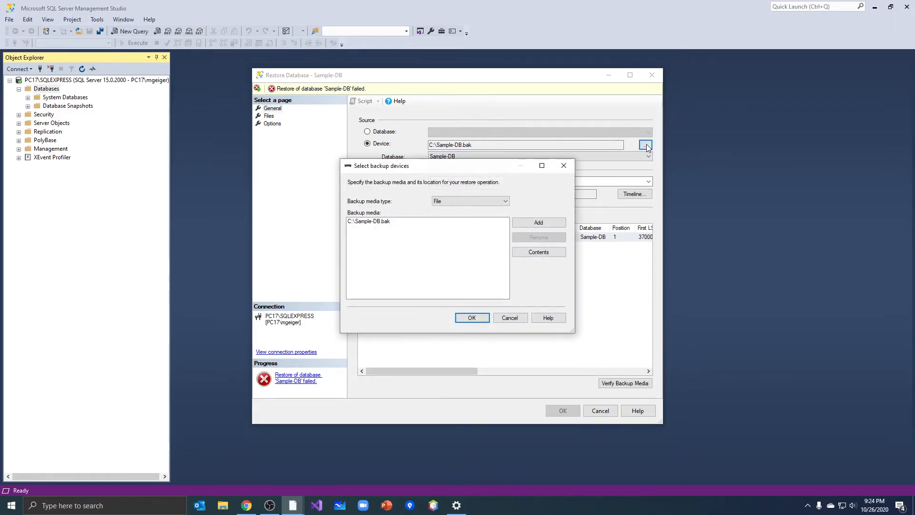
{"action": "left_click", "coordinate": [369, 221]}
{"action": "left_click", "coordinate": [467, 318]}
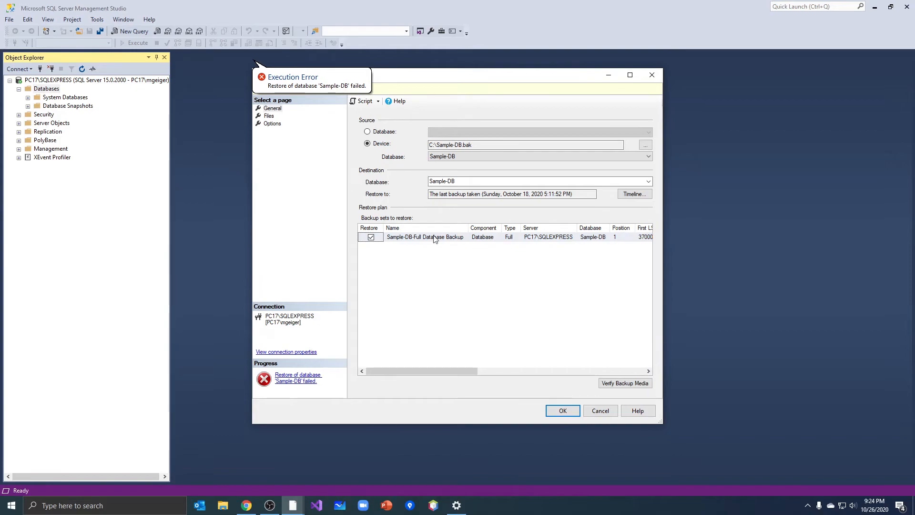
{"action": "left_click", "coordinate": [651, 76]}
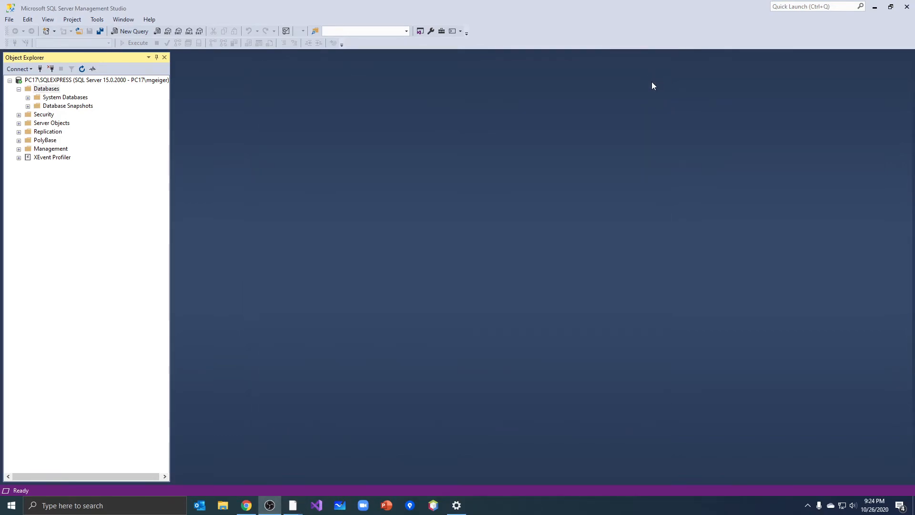
Start a fresh database restore with Device as the source and browse for a backup file to add
{"action": "right_click", "coordinate": [48, 93]}
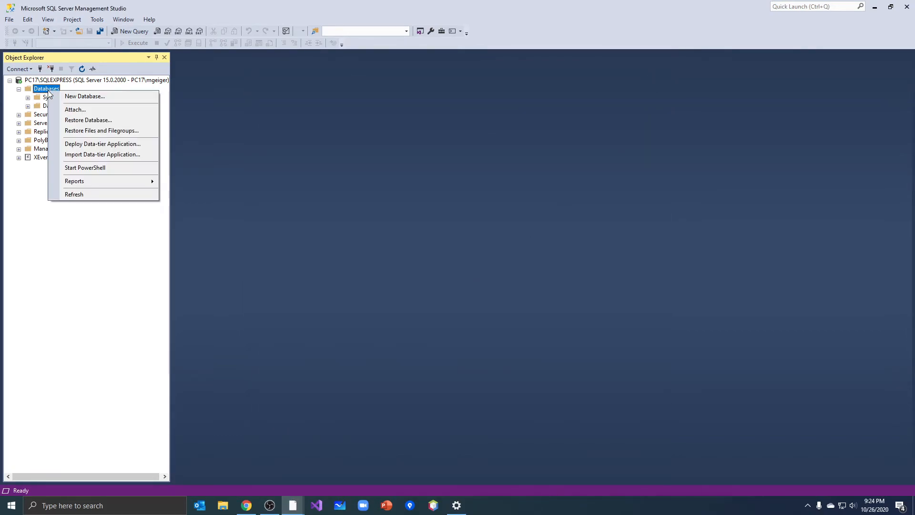
{"action": "left_click", "coordinate": [75, 123]}
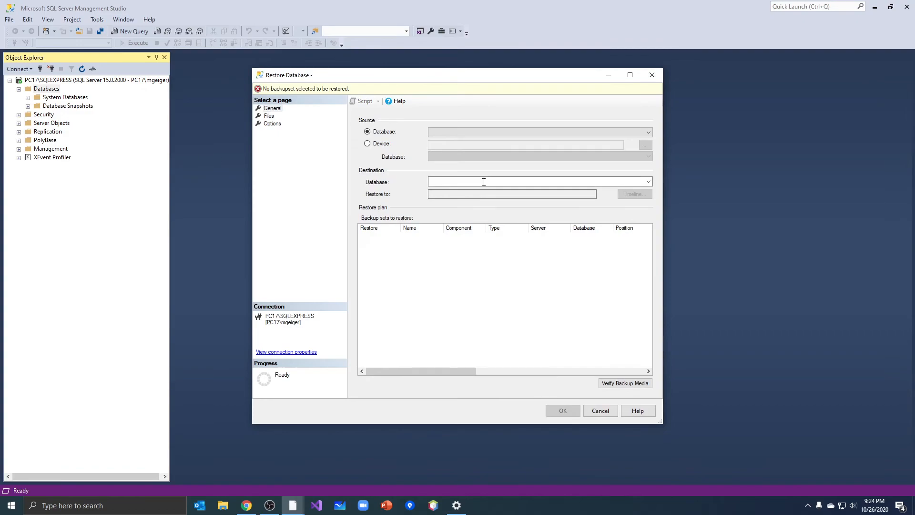
{"action": "left_click", "coordinate": [368, 143]}
{"action": "left_click", "coordinate": [644, 145]}
{"action": "left_click", "coordinate": [543, 222]}
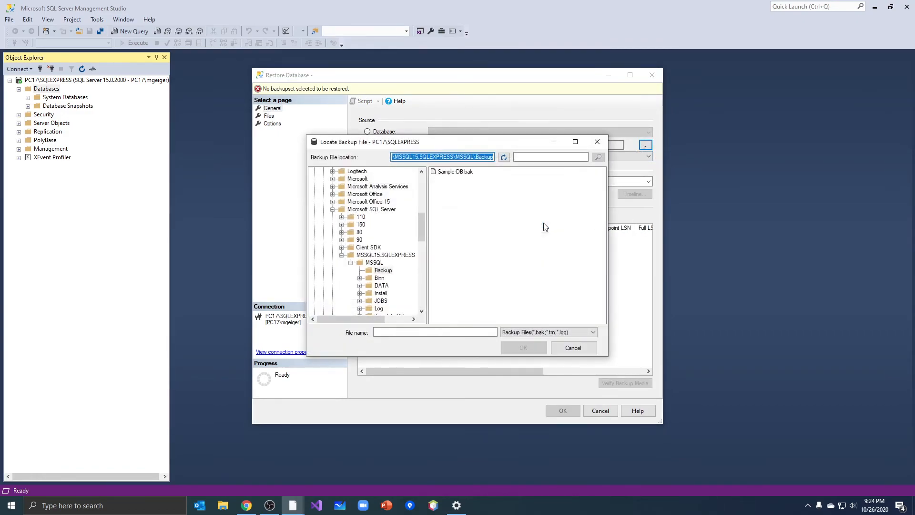
Add Sample-DB.bak from the root of drive C: as the backup media and restore it to the Sample-DB database
{"action": "left_click", "coordinate": [445, 173]}
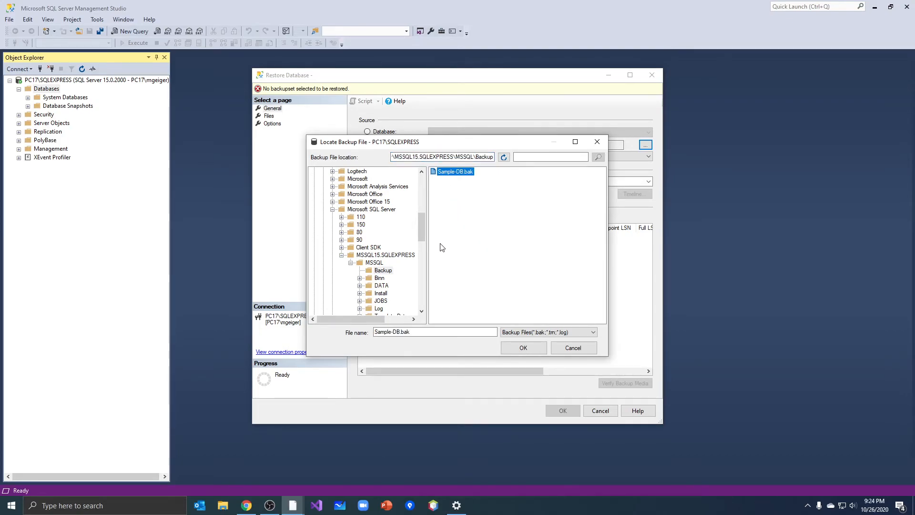
{"action": "left_click_drag", "start_coordinate": [421, 234], "coordinate": [422, 182]}
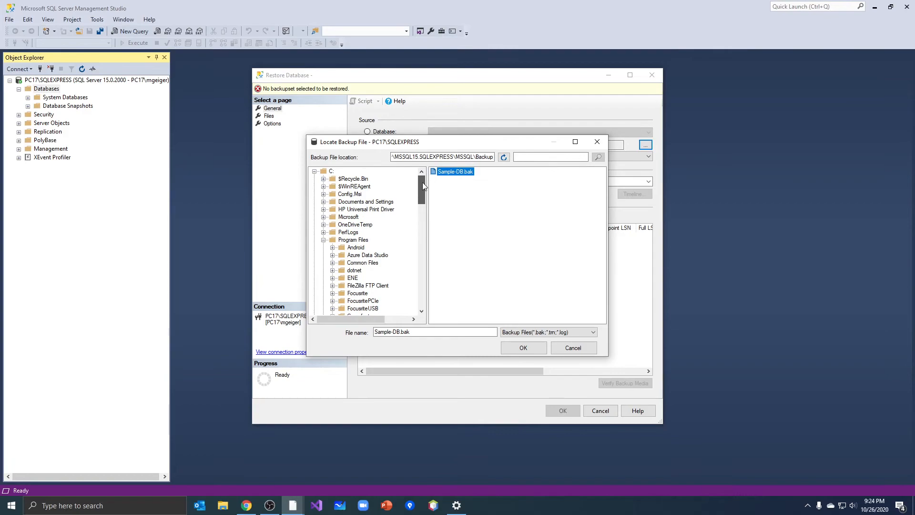
{"action": "left_click", "coordinate": [364, 171]}
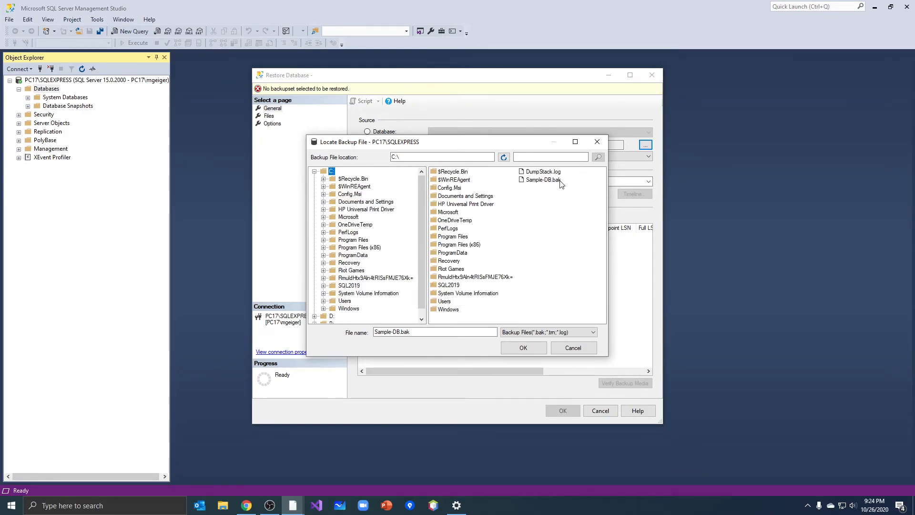
{"action": "left_click", "coordinate": [552, 181]}
{"action": "left_click", "coordinate": [524, 347]}
{"action": "left_click", "coordinate": [472, 318]}
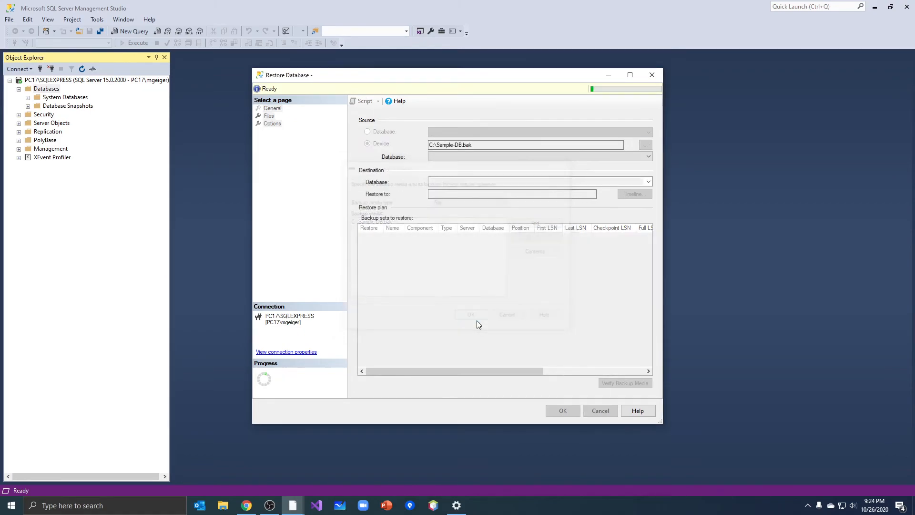
{"action": "left_click", "coordinate": [563, 411]}
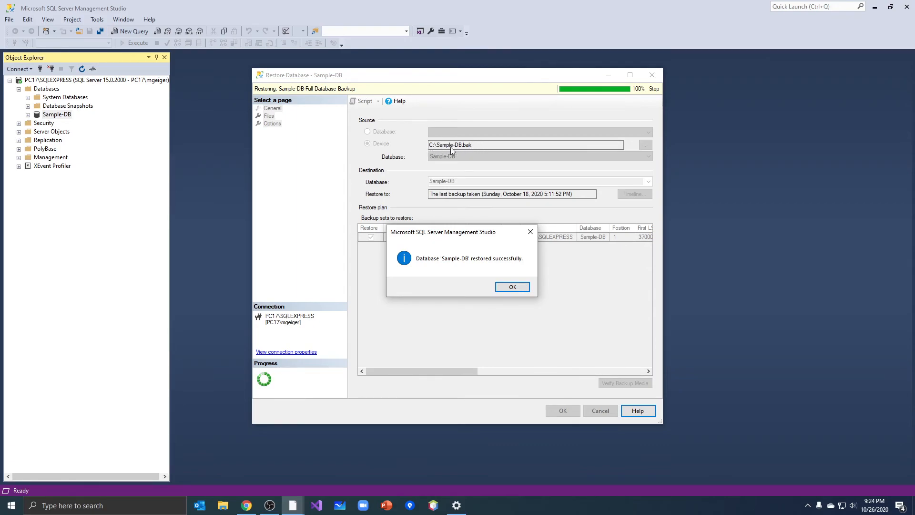
{"action": "left_click", "coordinate": [513, 287]}
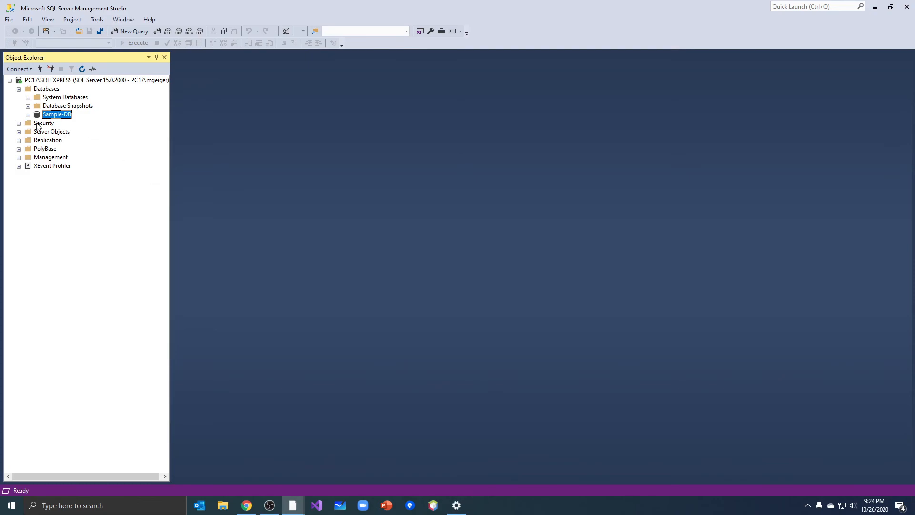
Expand the Sample-DB database and examine its tables, including COUNTRIES, DEPARTMENTS, EMPLOYEES, JOB_HISTORY and LOCATIONS, then collapse the table list
{"action": "left_click", "coordinate": [27, 114]}
{"action": "left_click", "coordinate": [37, 131]}
{"action": "left_click", "coordinate": [81, 175]}
{"action": "left_click", "coordinate": [86, 184]}
{"action": "left_click", "coordinate": [88, 192]}
{"action": "left_click", "coordinate": [89, 209]}
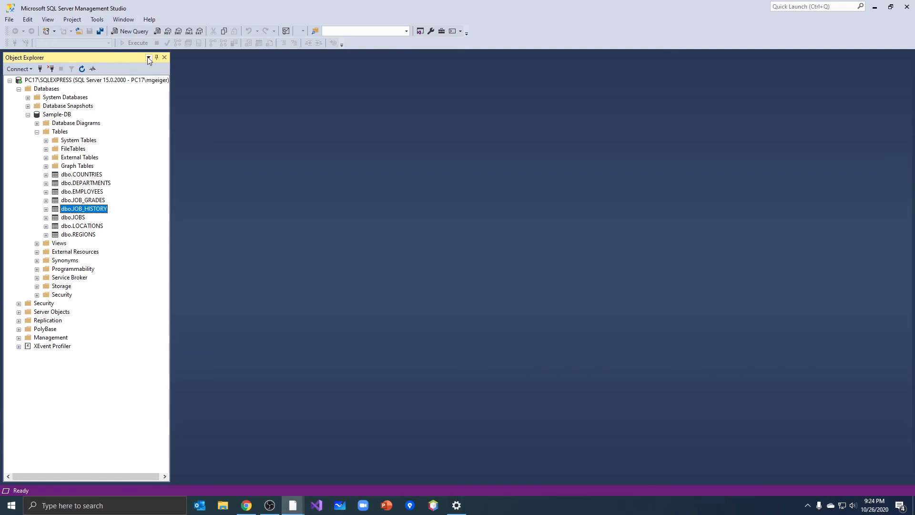
{"action": "left_click", "coordinate": [84, 226]}
{"action": "left_click", "coordinate": [81, 175]}
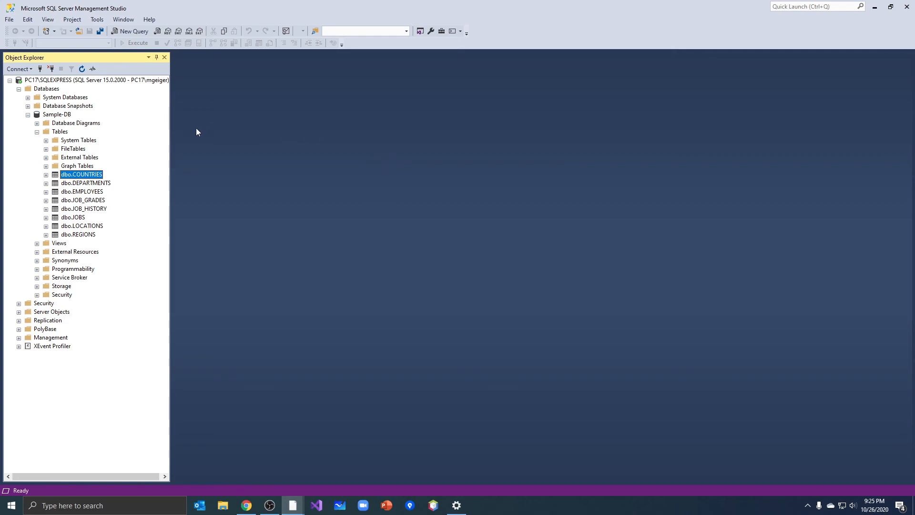
{"action": "left_click", "coordinate": [37, 132]}
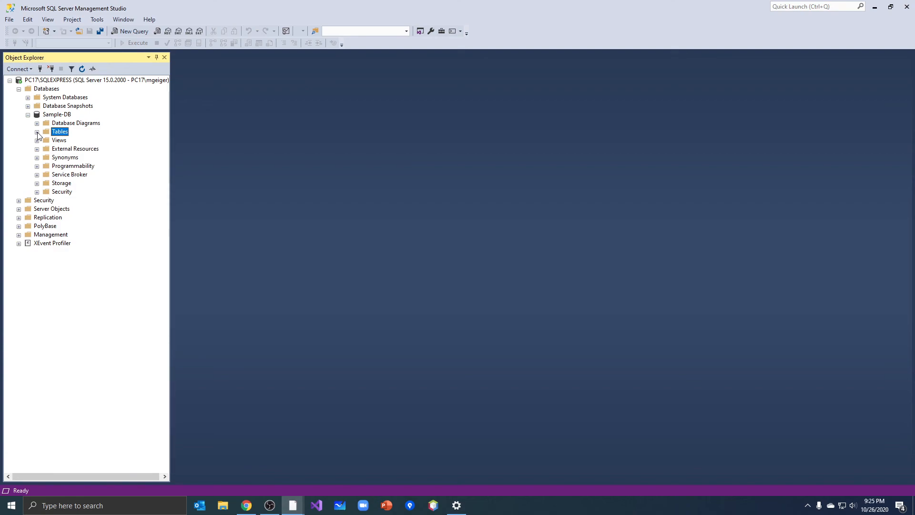